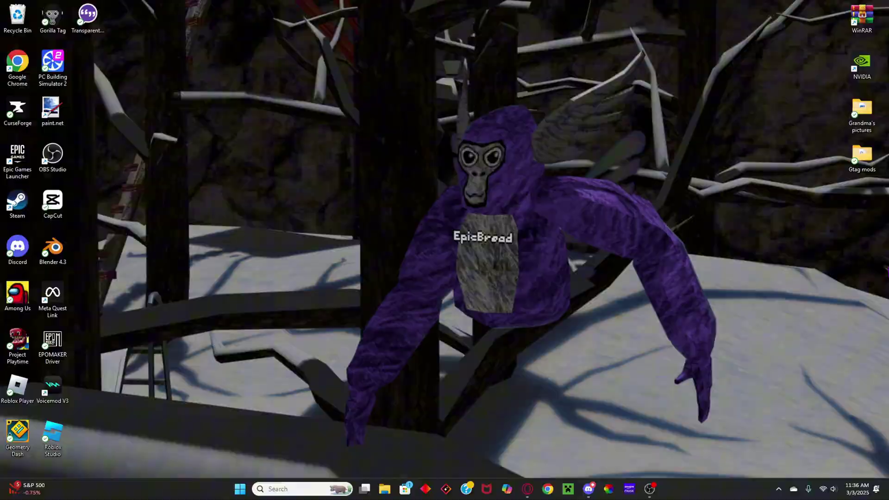
# Step: Switch to the Opera GX browser and search the web for "monkey mod manager"
pyautogui.hotkey('alt', 'Tab')
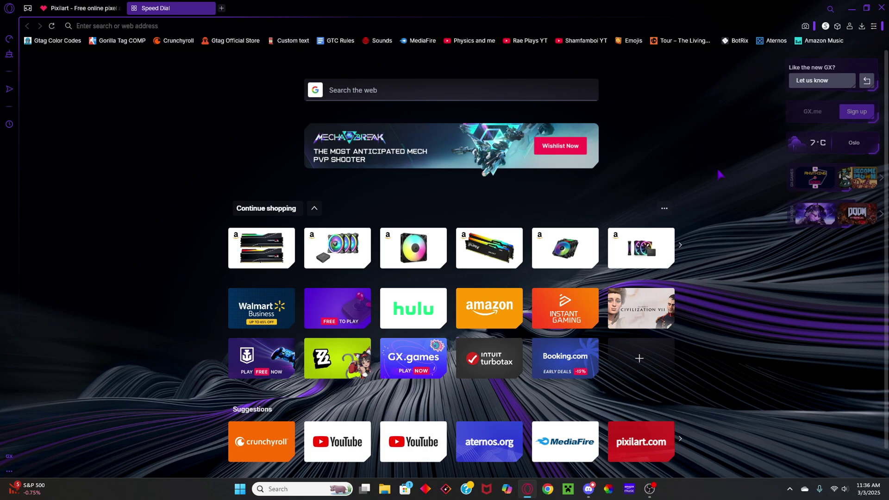
pyautogui.press('Tab')
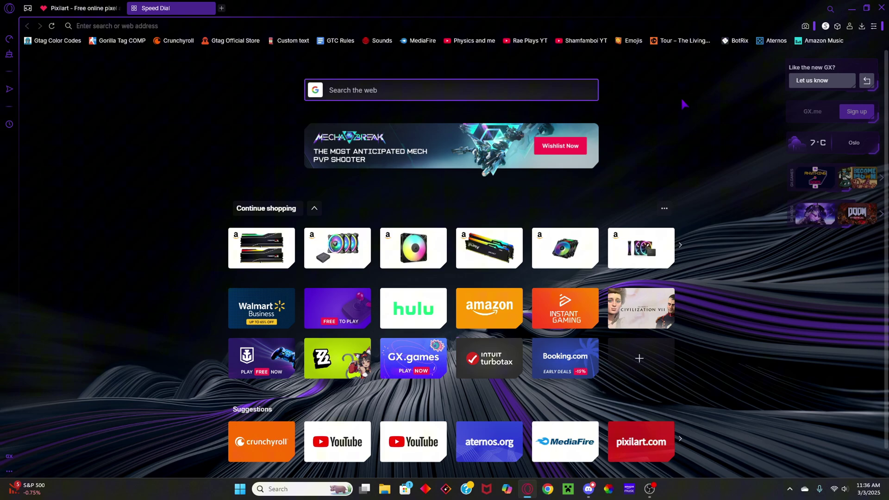
pyautogui.write('monkey ')
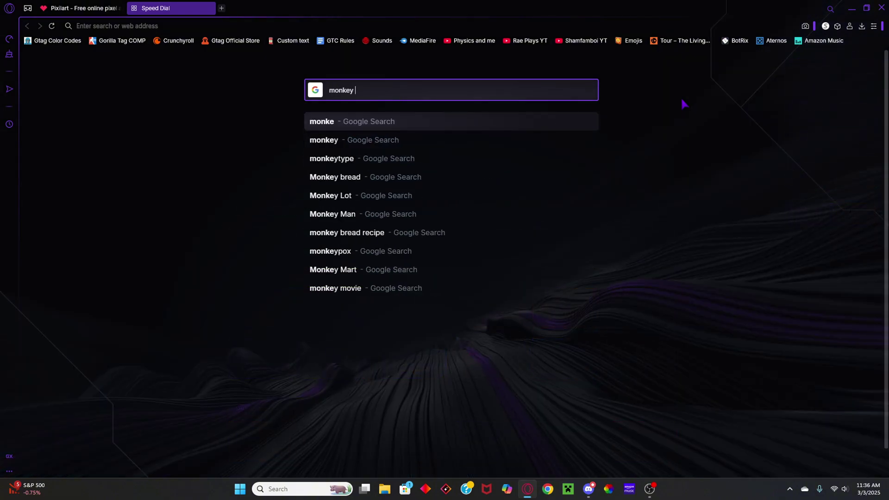
pyautogui.write('mod manag')
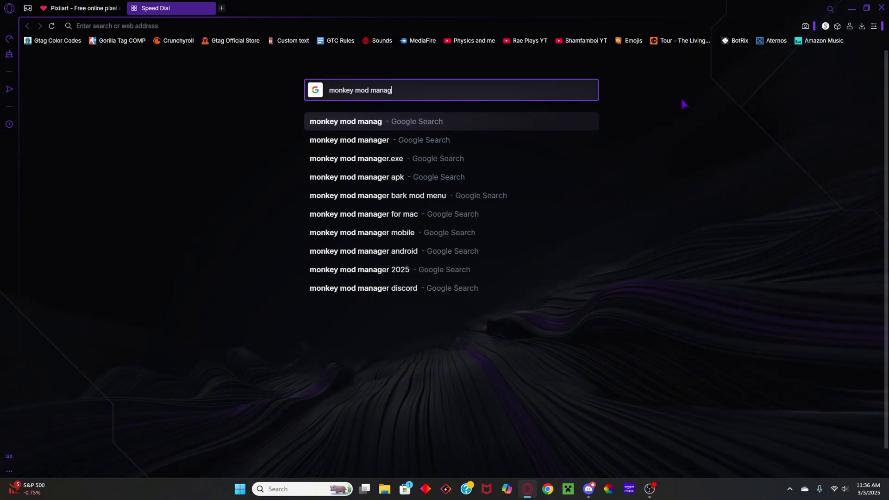
pyautogui.write('er')
pyautogui.press('Return')
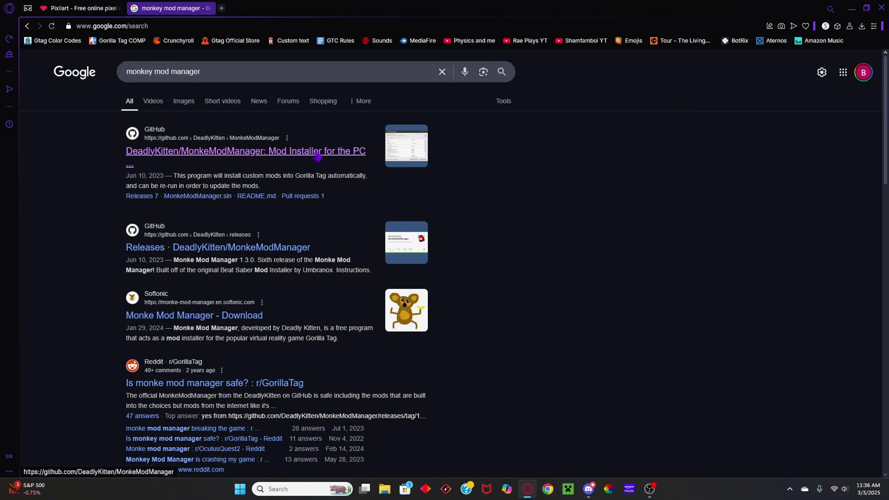
# Step: Open the v1.3.1 release of the DeadlyKitten/MonkeModManager repository on GitHub and go to its assets
pyautogui.click(318, 155)
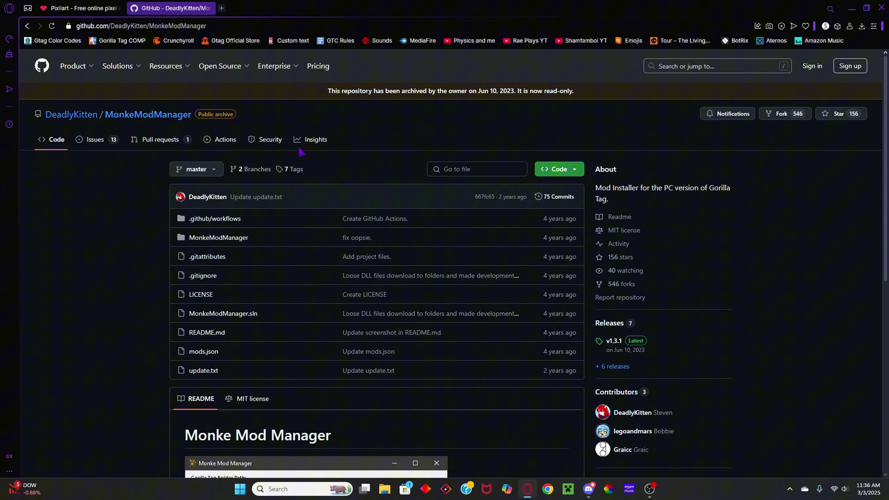
pyautogui.scroll(-4, 301, 152)
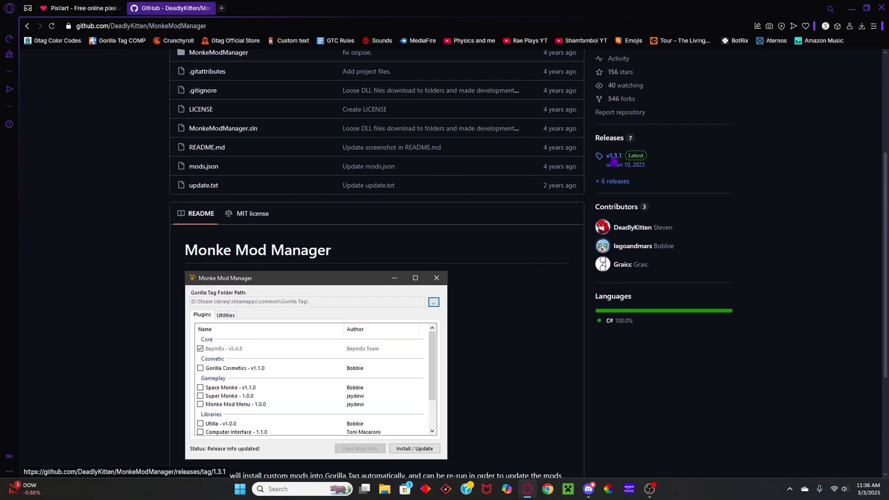
pyautogui.click(613, 157)
pyautogui.scroll(-4, 443, 370)
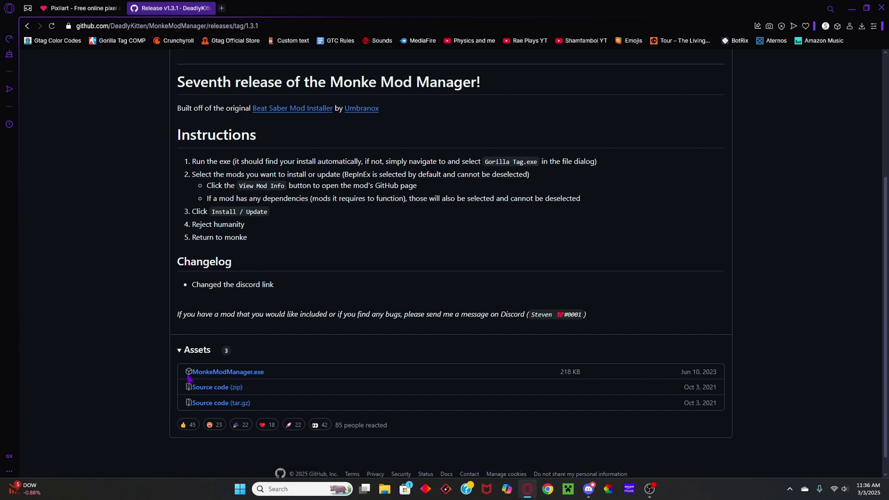
# Step: Save MonkeModManager.exe to the Downloads folder and launch the downloaded file
pyautogui.click(240, 377)
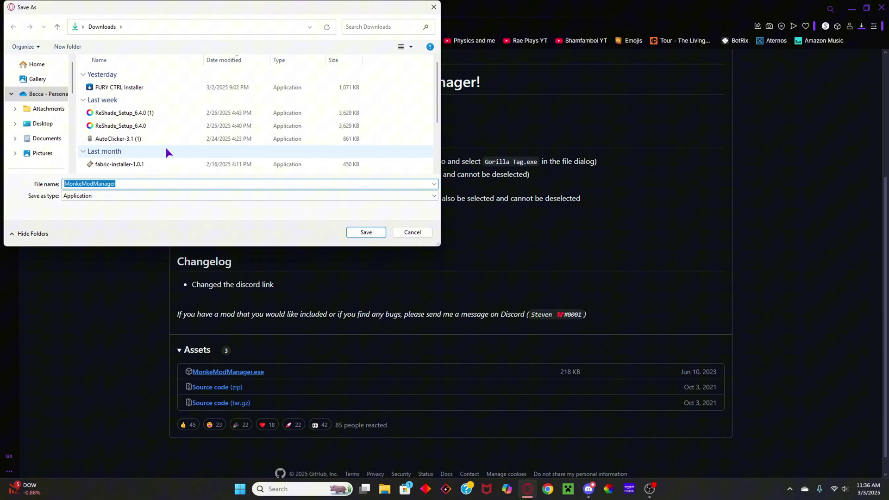
pyautogui.click(372, 233)
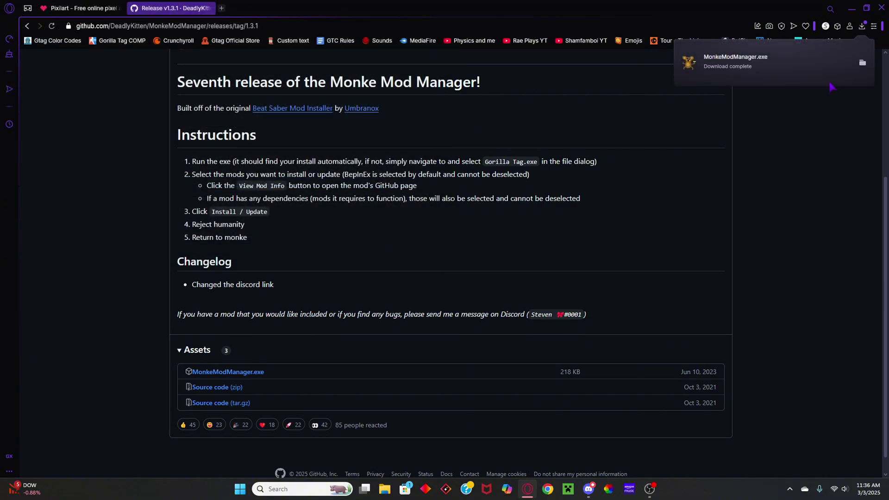
pyautogui.click(786, 68)
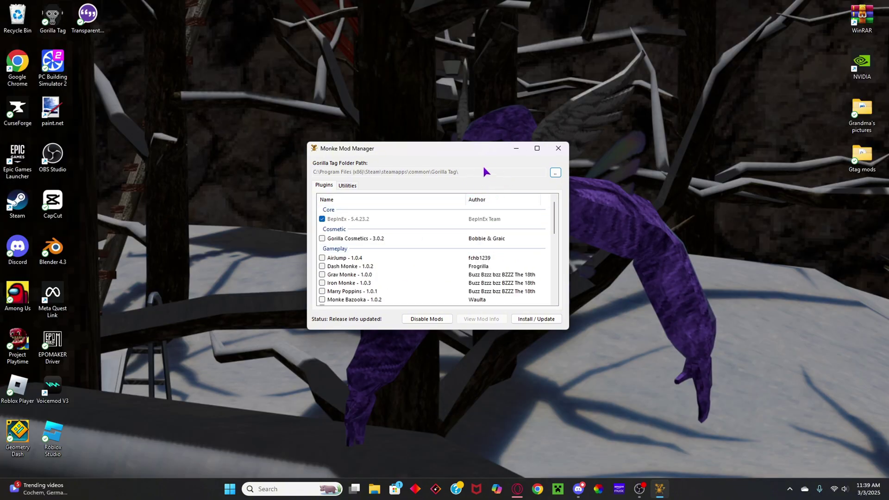
# Step: Select the Bepinject, Newtonsoft.JSON, TMPLoader and Utilla libraries in the plugin list
pyautogui.scroll(-10, 500, 239)
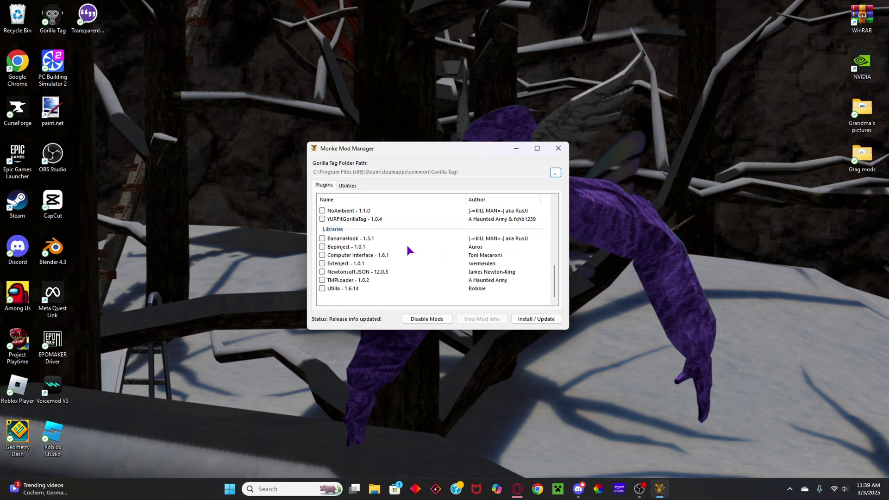
pyautogui.click(322, 247)
pyautogui.click(322, 272)
pyautogui.click(322, 280)
pyautogui.click(322, 289)
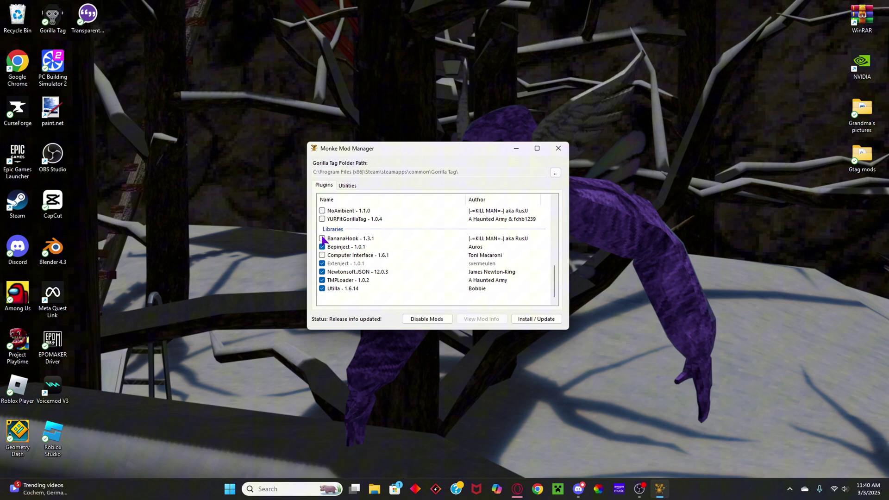
# Step: Check the plugin selection, install the selected mods into the Gorilla Tag folder, and minimize the mod manager
pyautogui.scroll(8, 468, 278)
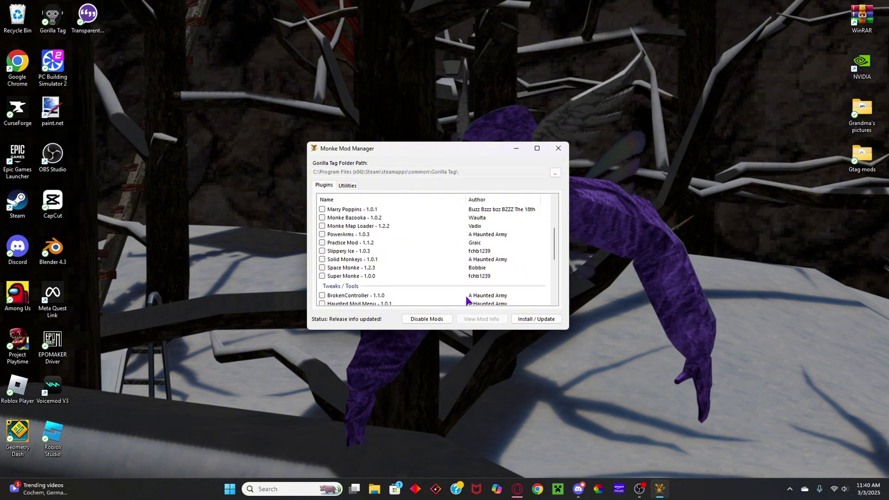
pyautogui.scroll(4, 449, 271)
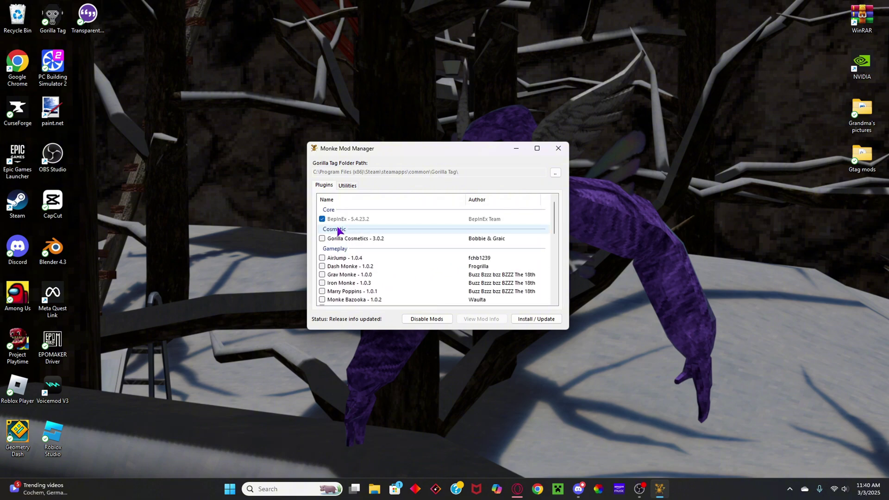
pyautogui.scroll(-8, 386, 253)
pyautogui.scroll(8, 383, 278)
pyautogui.scroll(-12, 389, 272)
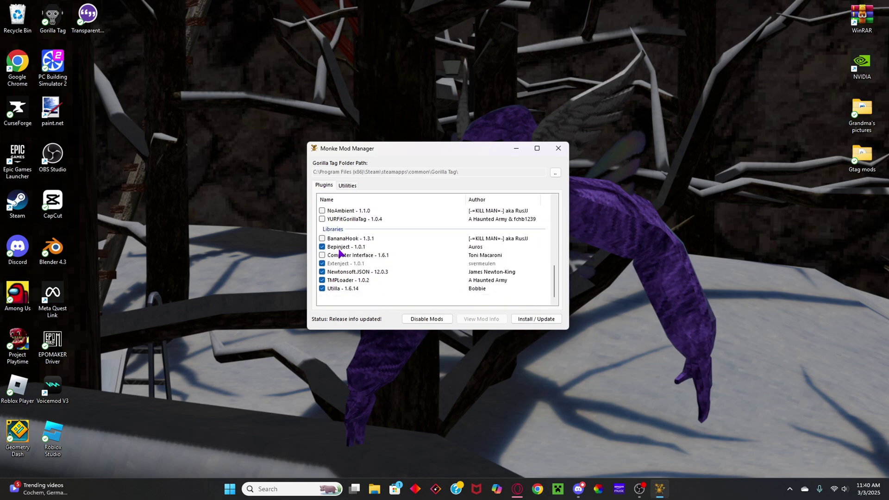
pyautogui.click(537, 319)
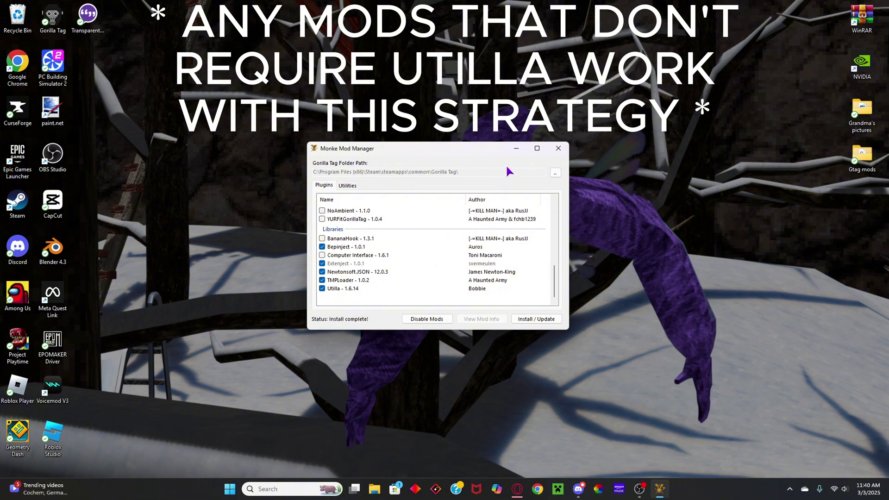
pyautogui.click(516, 148)
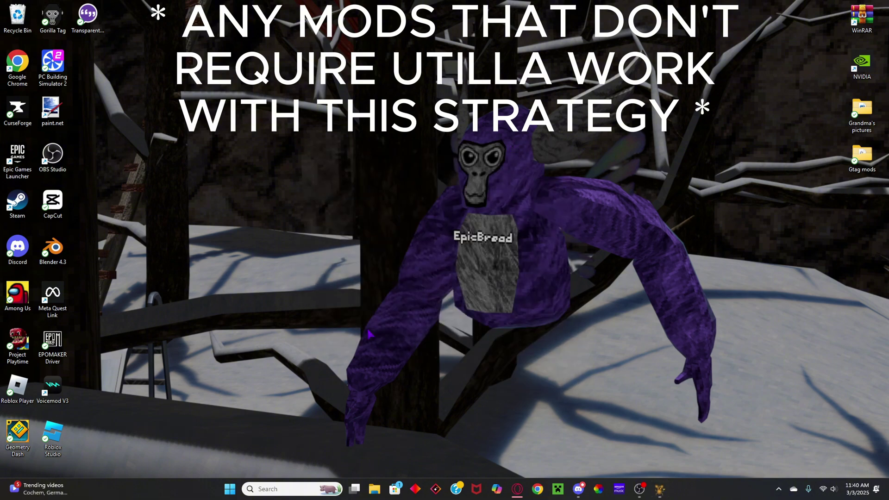
# Step: Switch to the Opera GX browser and search the web for "ii's stupid menu"
pyautogui.click(523, 487)
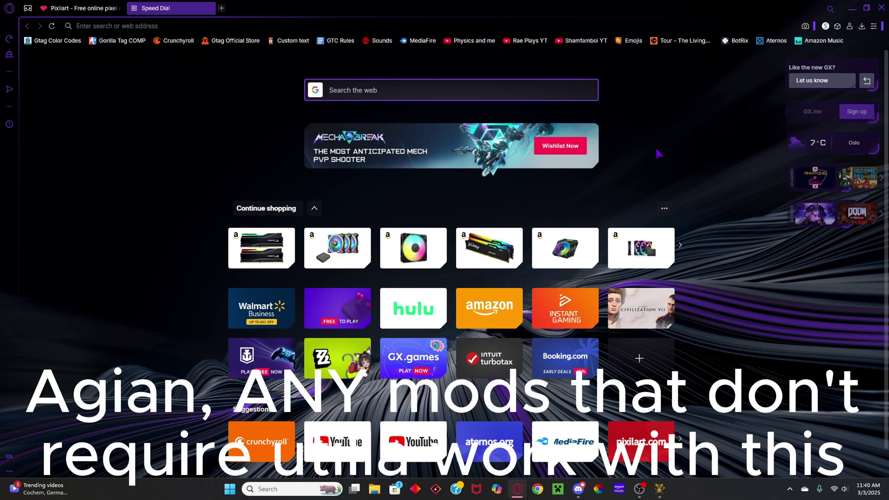
pyautogui.write("ii's ")
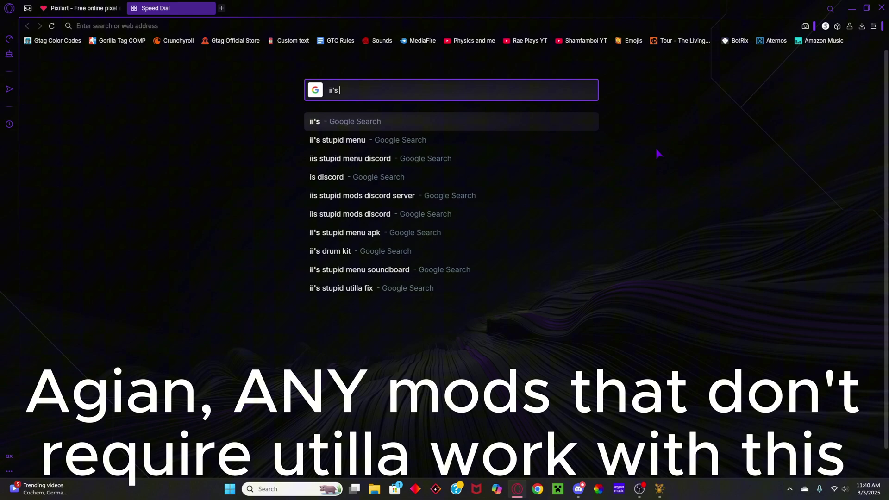
pyautogui.write('stupid menu')
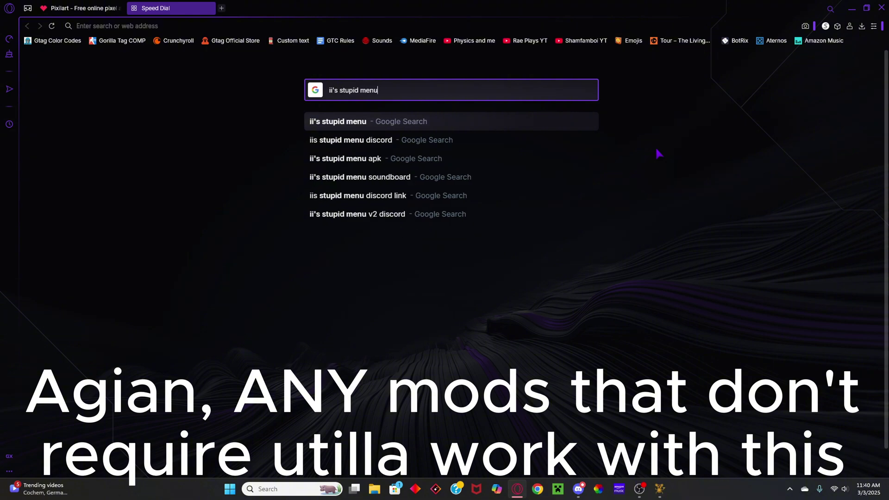
pyautogui.press('Return')
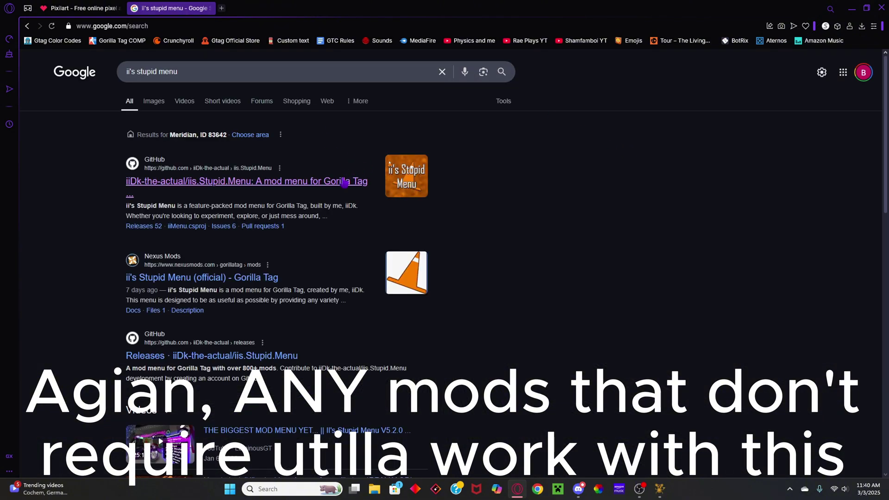
# Step: Download iis_Stupid_Menu.dll from the 5.6.0 release of the iiDk-the-actual/iis.Stupid.Menu GitHub repository
pyautogui.click(345, 183)
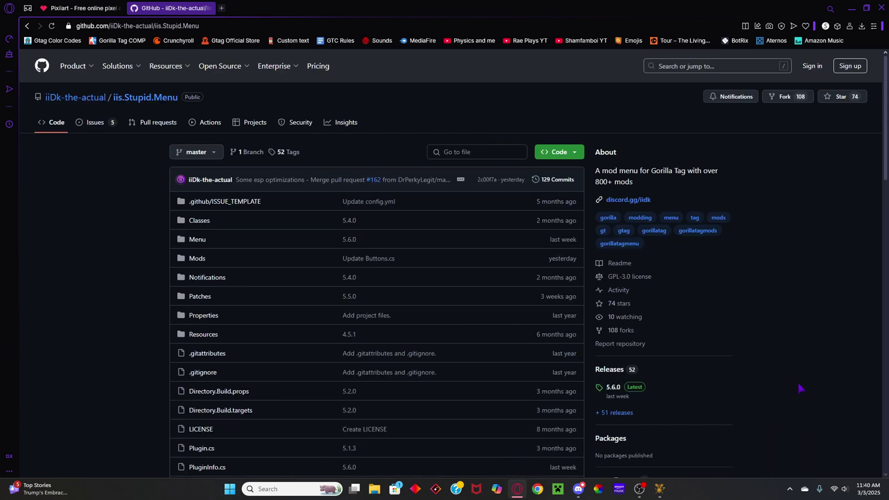
pyautogui.click(614, 388)
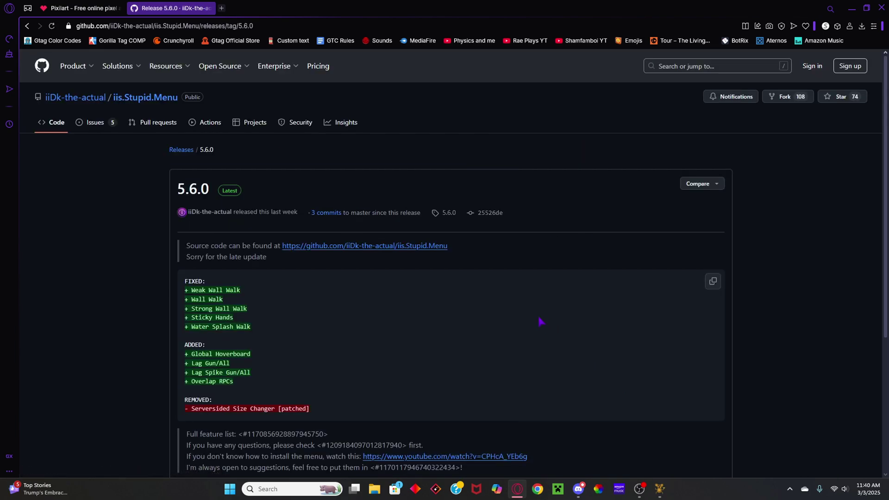
pyautogui.scroll(-4, 540, 321)
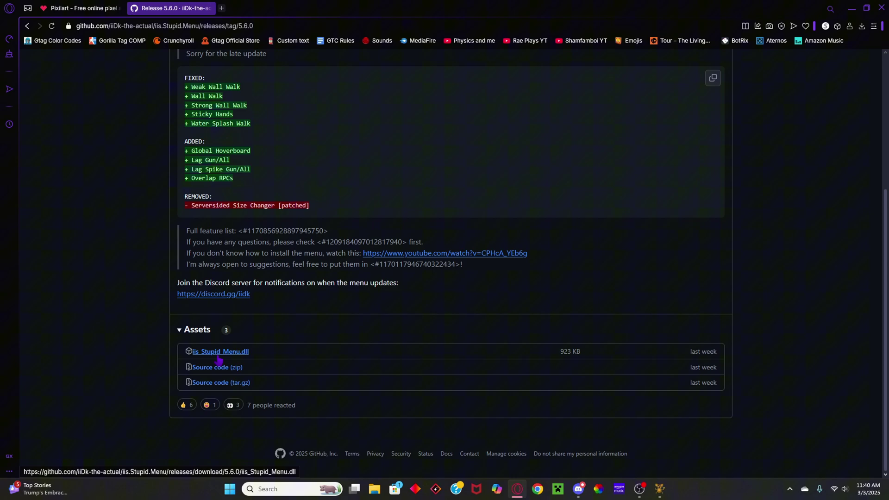
pyautogui.click(218, 353)
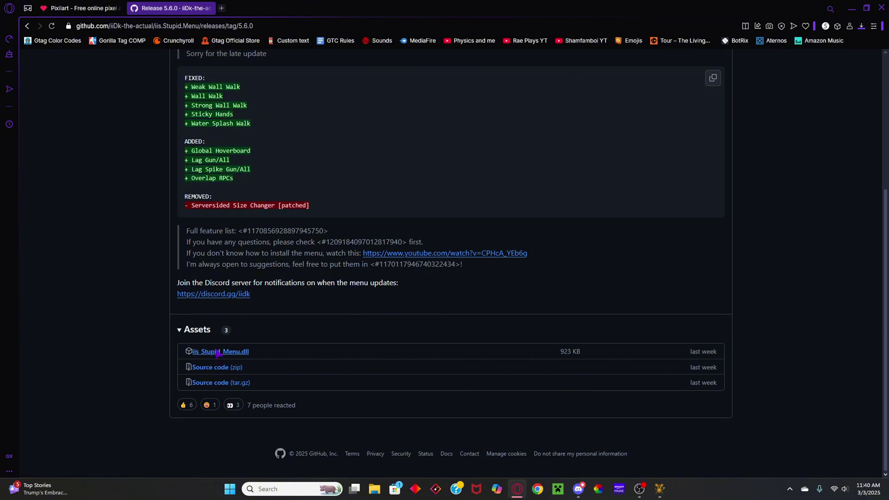
pyautogui.click(366, 230)
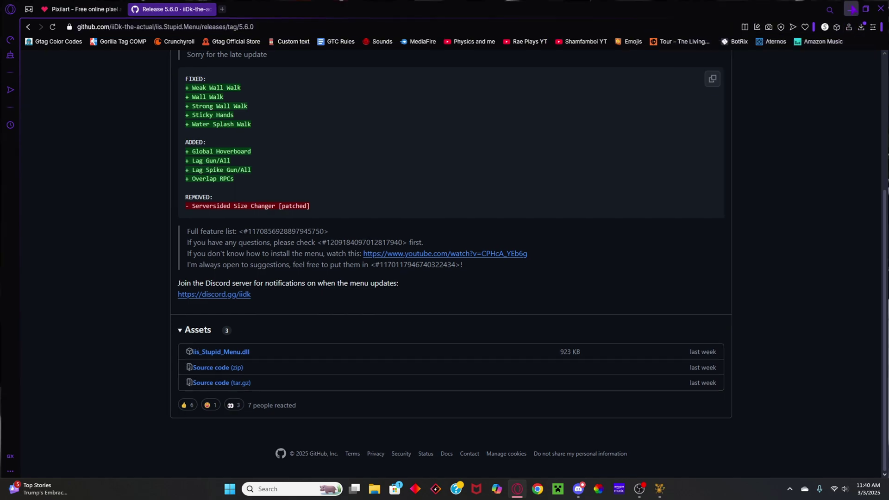
# Step: Switch to Monke Mod Manager, open the BepInEx folder from its utilities, and enter the plugins subfolder
pyautogui.click(851, 9)
pyautogui.click(660, 489)
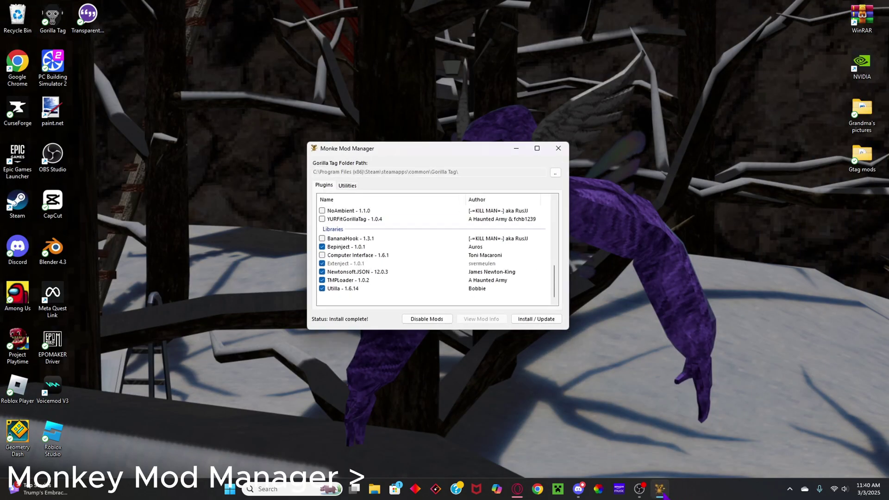
pyautogui.click(348, 186)
pyautogui.click(520, 247)
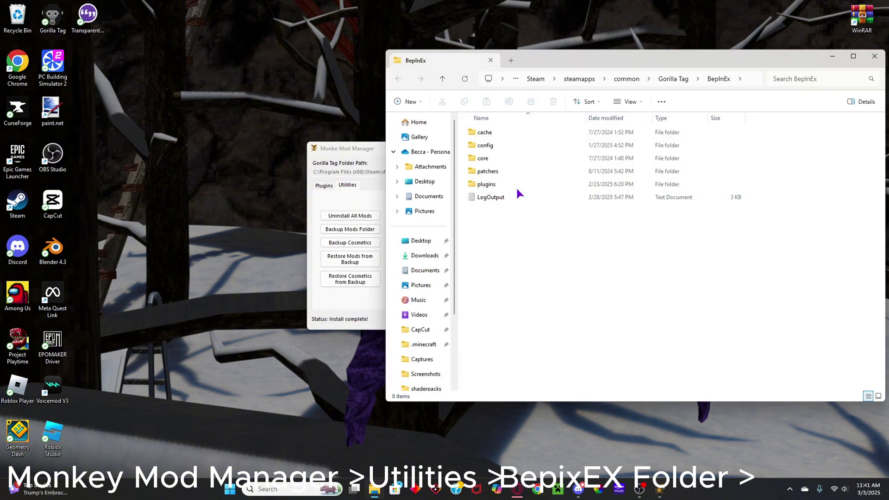
pyautogui.doubleClick(516, 186)
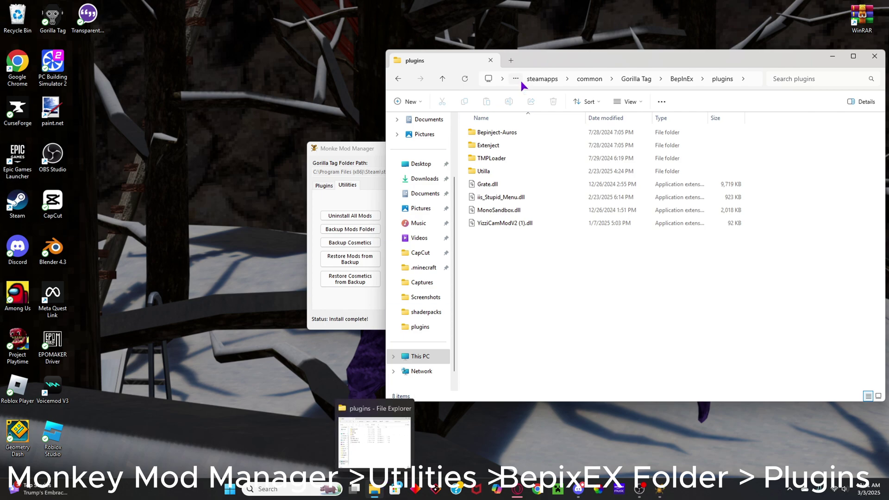
# Step: Move iis_Stupid_Menu.dll from Downloads into the plugins folder, replacing the existing file, and close File Explorer
pyautogui.click(512, 61)
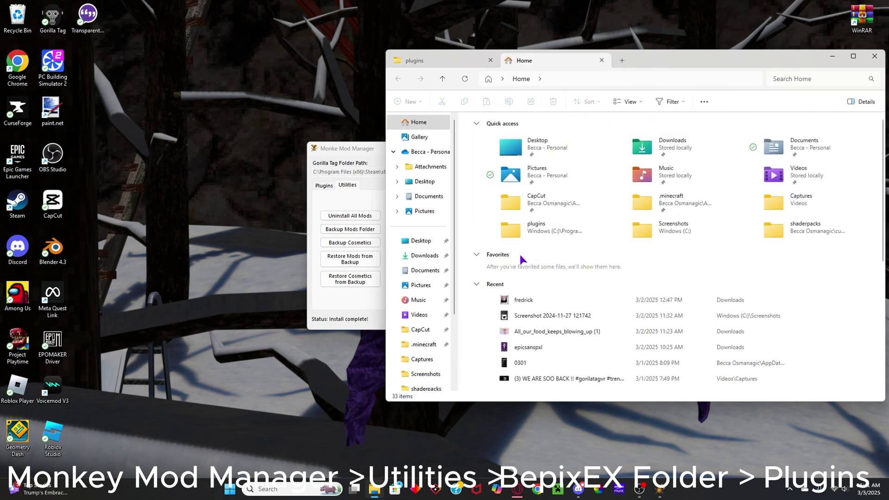
pyautogui.click(425, 259)
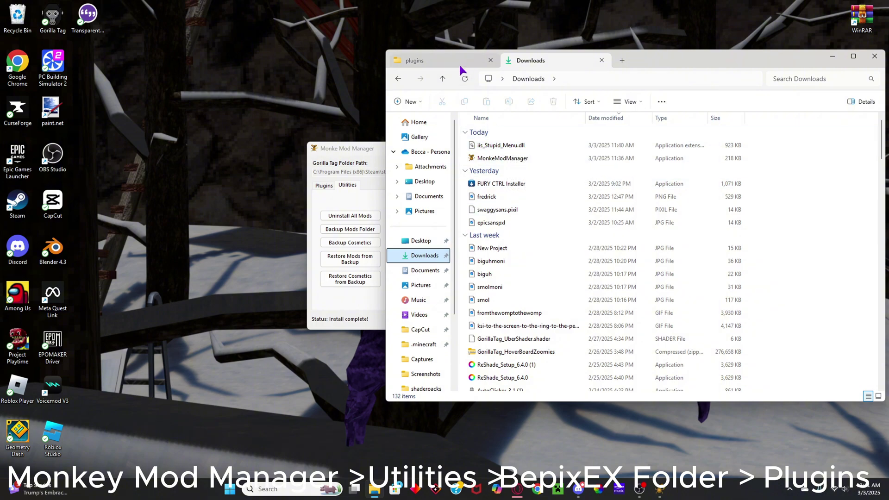
pyautogui.moveTo(477, 145); pyautogui.dragTo(555, 255)
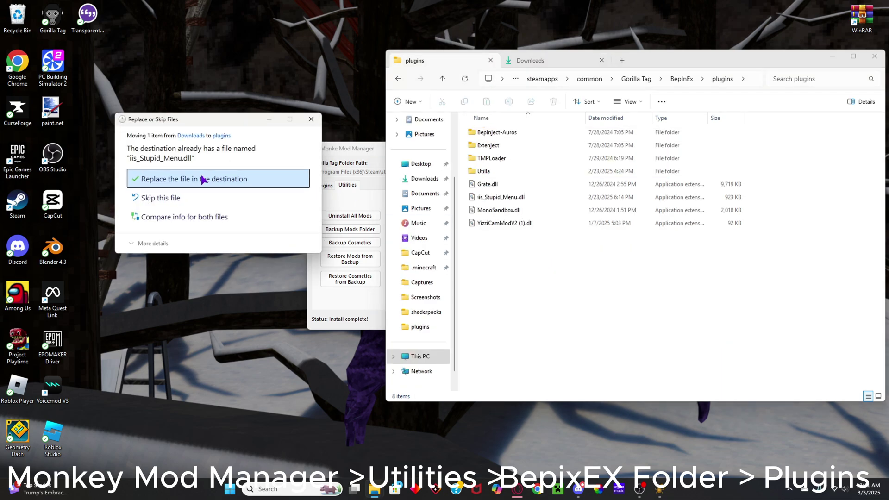
pyautogui.click(202, 179)
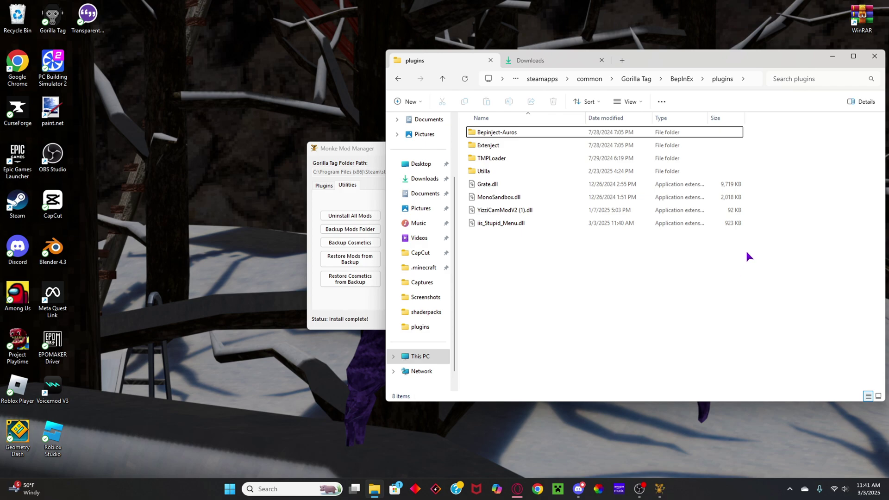
pyautogui.click(874, 55)
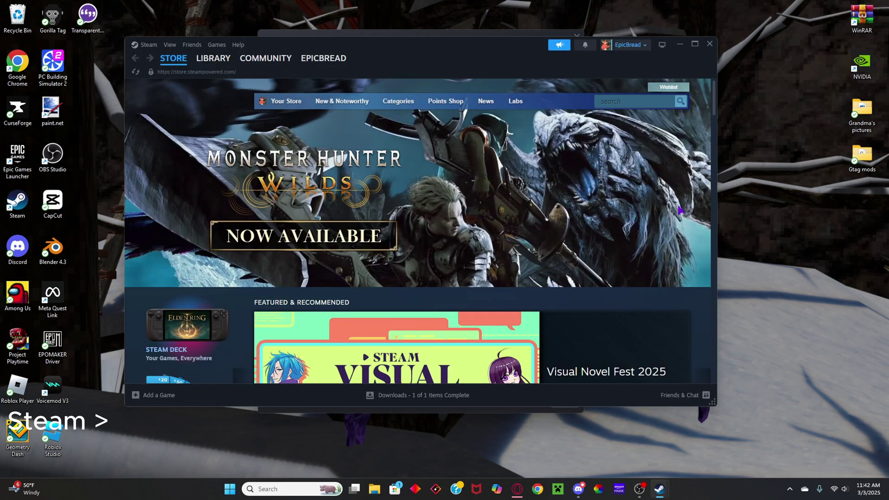
# Step: Select Gorilla Tag in the Steam game library and open the game's properties
pyautogui.click(213, 58)
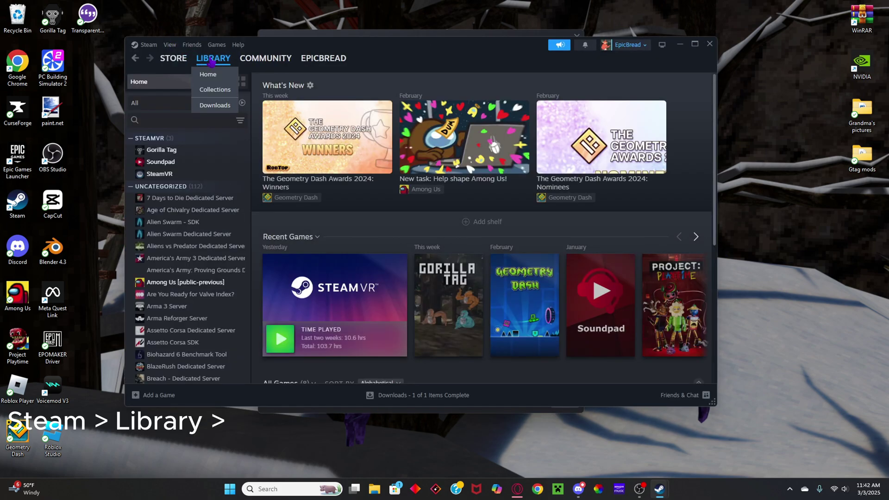
pyautogui.click(202, 153)
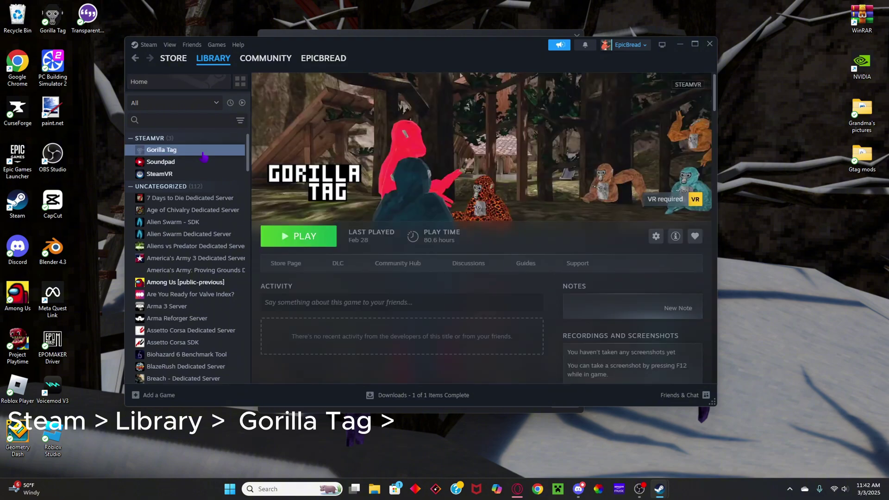
pyautogui.click(656, 237)
pyautogui.click(640, 240)
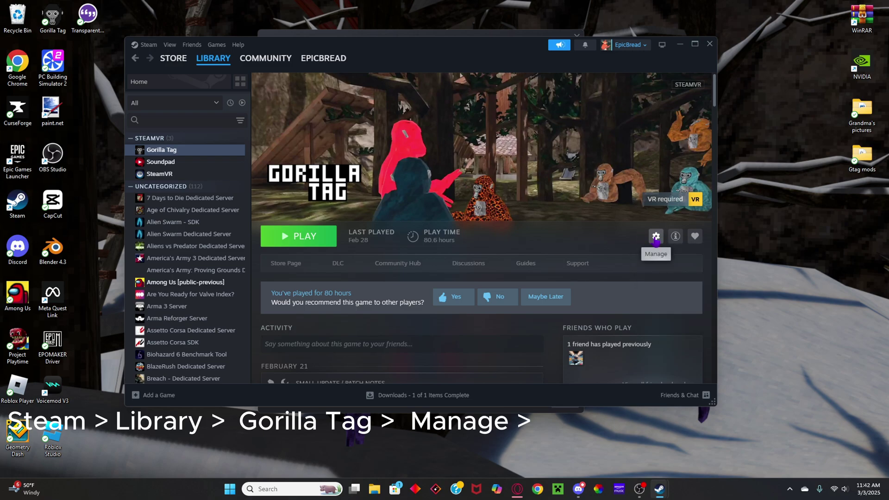
pyautogui.click(660, 237)
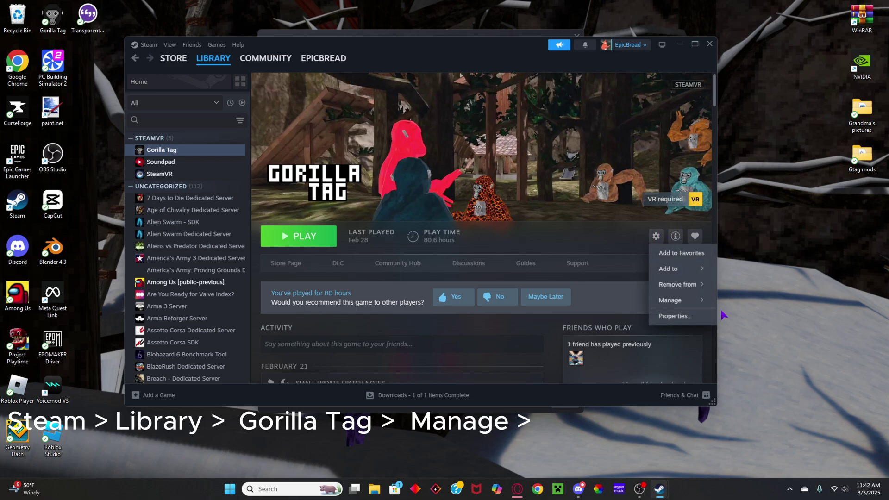
pyautogui.click(692, 317)
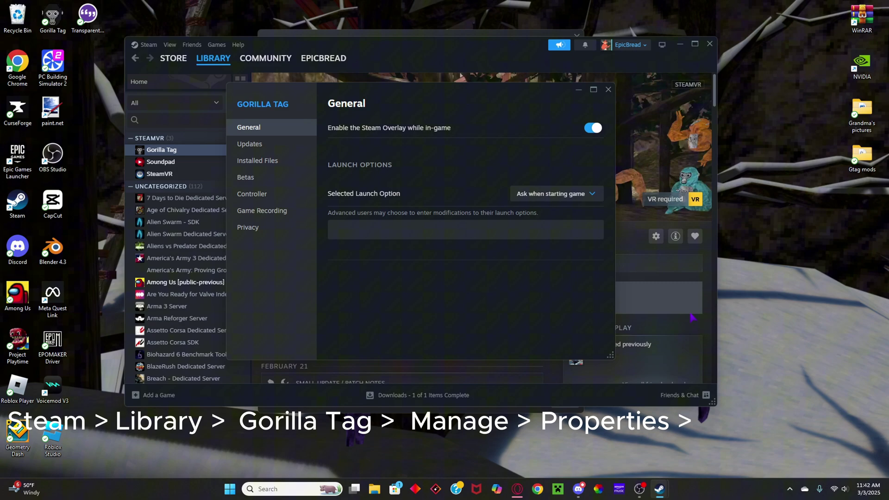
# Step: Browse to Gorilla Tag's installed files on disk and enter the plugins subfolder of the BepInEx folder
pyautogui.click(290, 163)
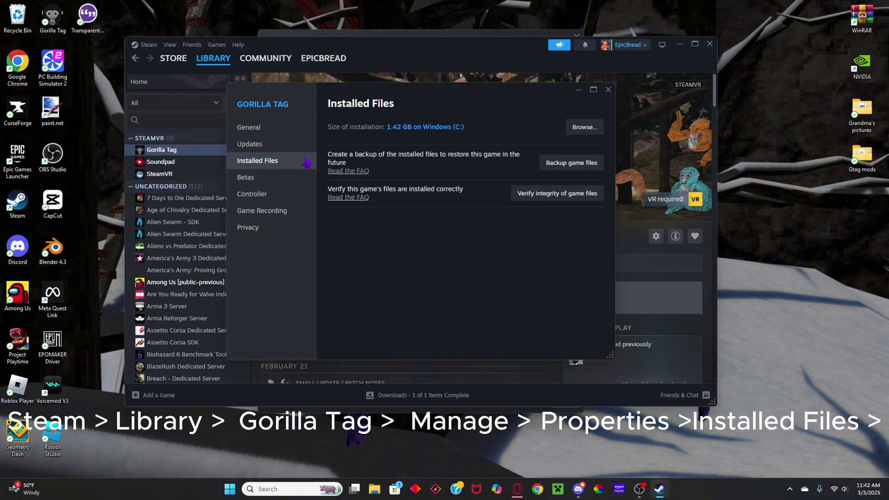
pyautogui.click(591, 132)
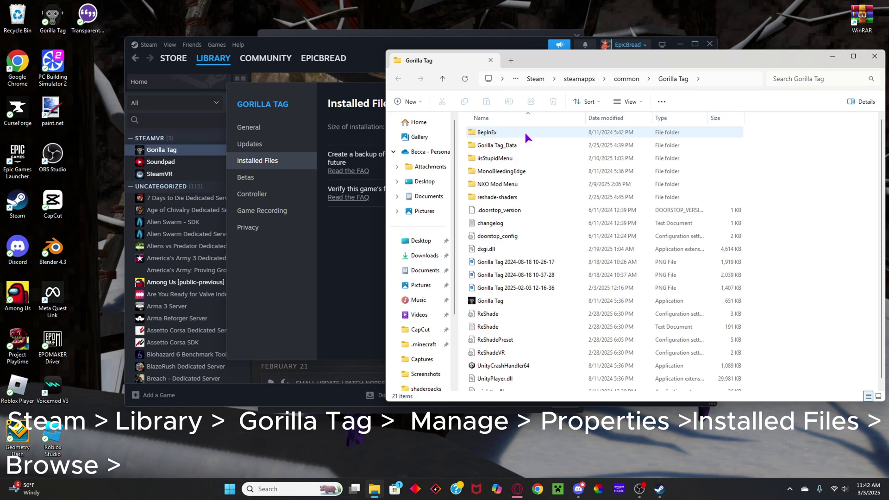
pyautogui.doubleClick(531, 133)
pyautogui.doubleClick(540, 183)
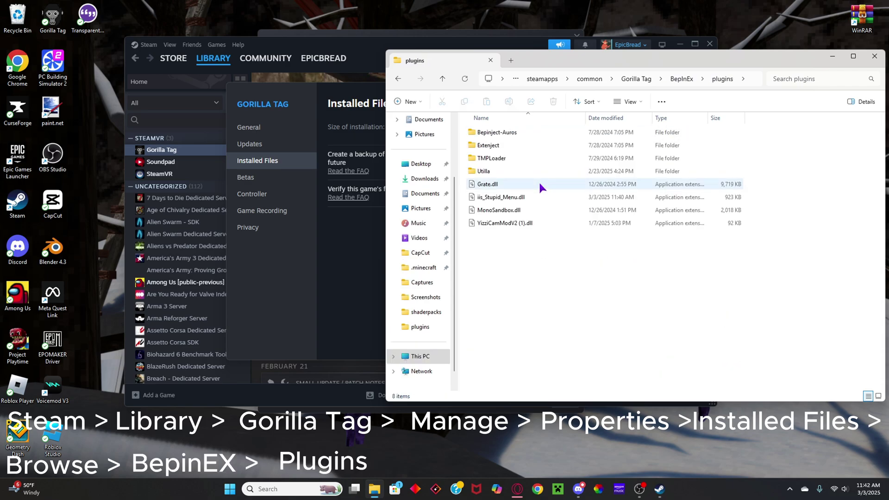